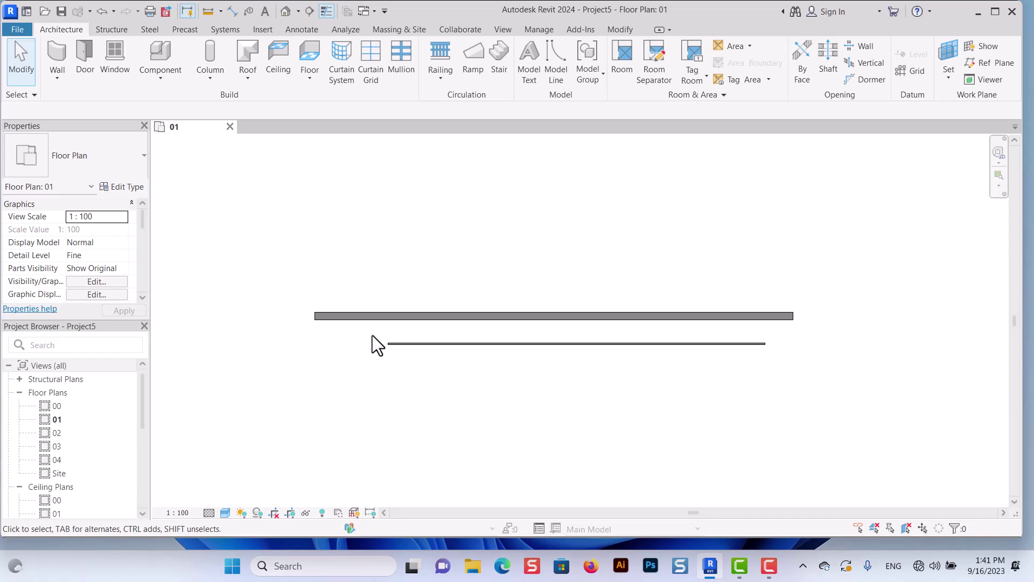
Step: Zoom around floor plan 01 and select the upper 32.0-long Basic Wall w25
scroll(329, 322, "up", 2)
left_click(330, 321)
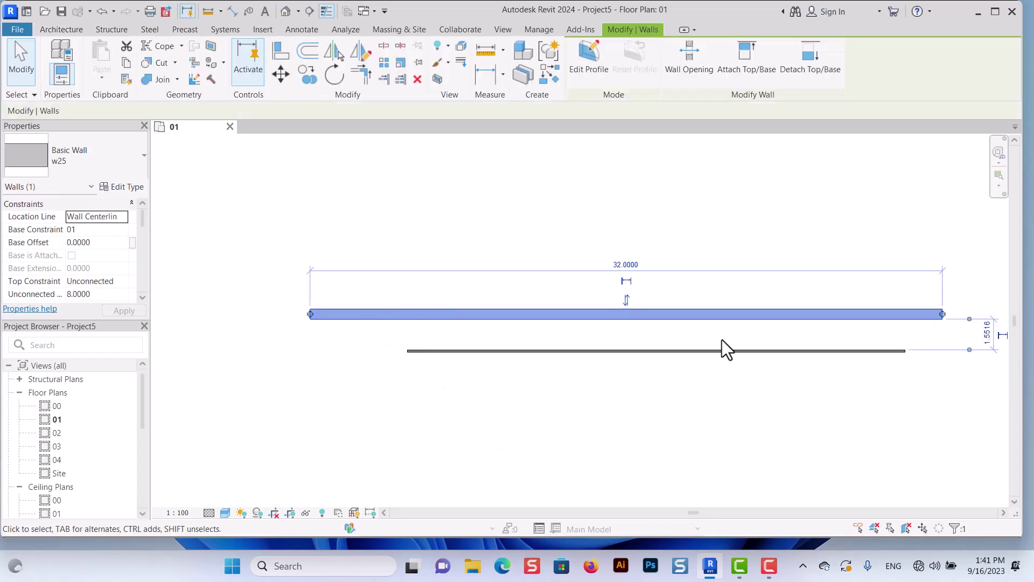
scroll(595, 321, "up", 3)
scroll(643, 342, "down", 1)
scroll(643, 342, "down", 2)
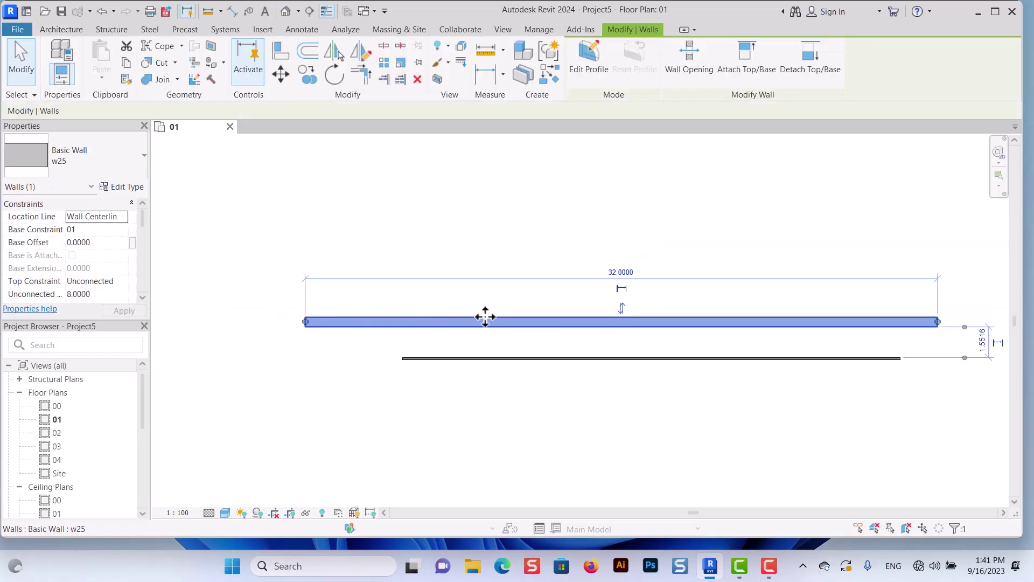
scroll(643, 333, "up", 2)
scroll(700, 339, "down", 1)
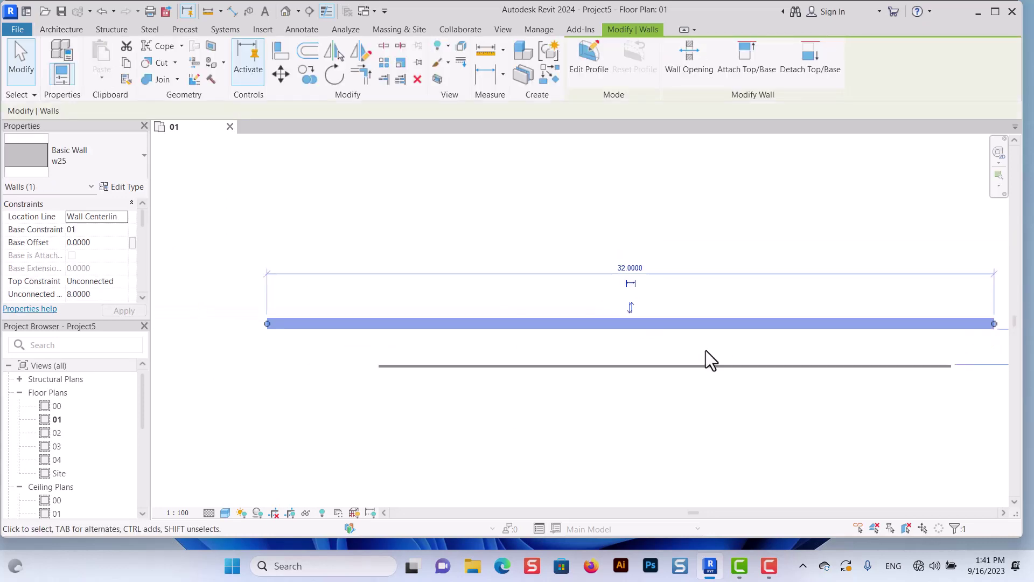
left_click(574, 408)
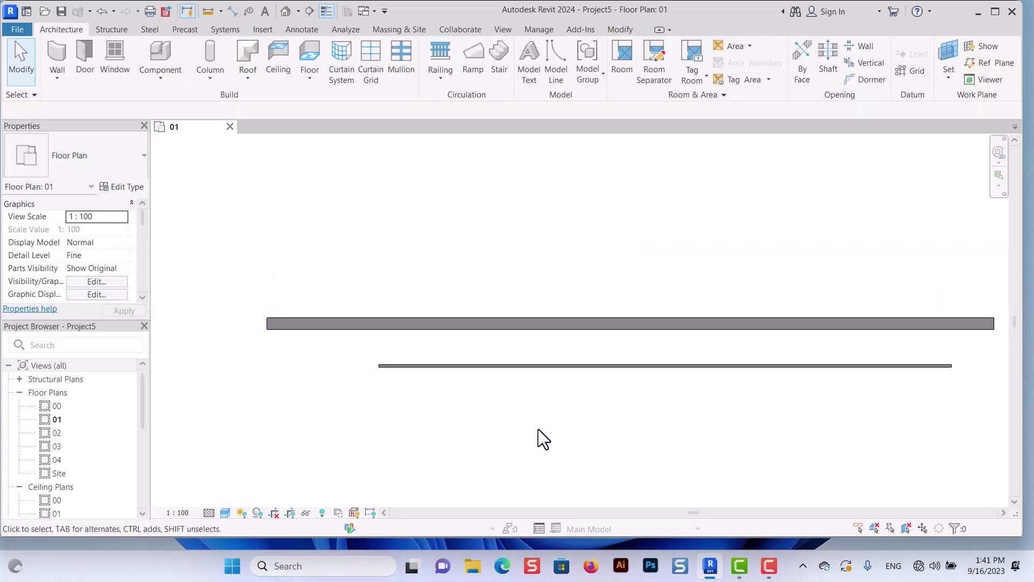
left_click(305, 328)
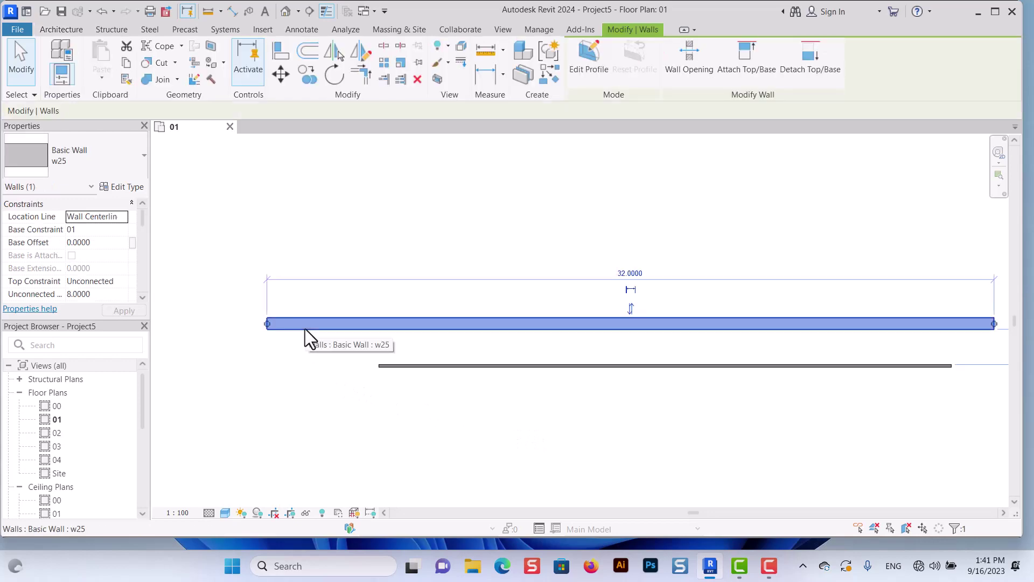
Step: Open the w25 type's Edit Assembly layer list from its type properties' Structure setting
left_click(121, 186)
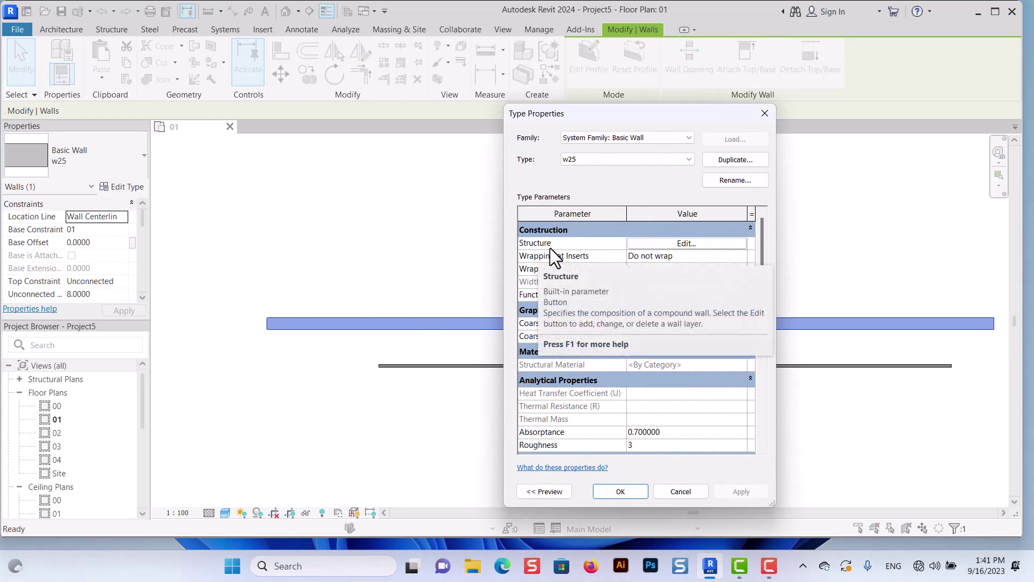
left_click(700, 245)
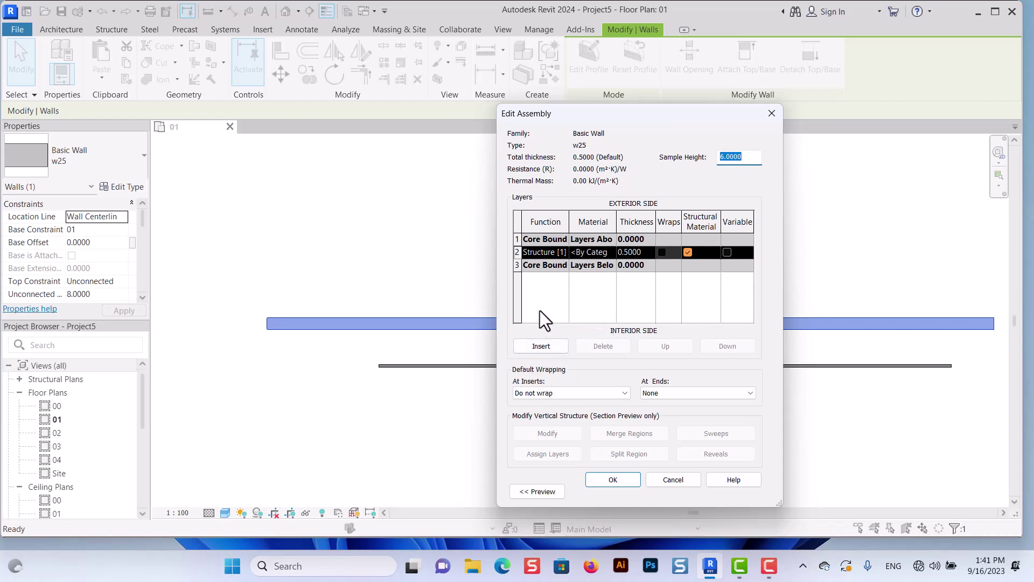
Step: Add a new layer at the top exterior row and make it Finish 1 [4]
left_click(552, 348)
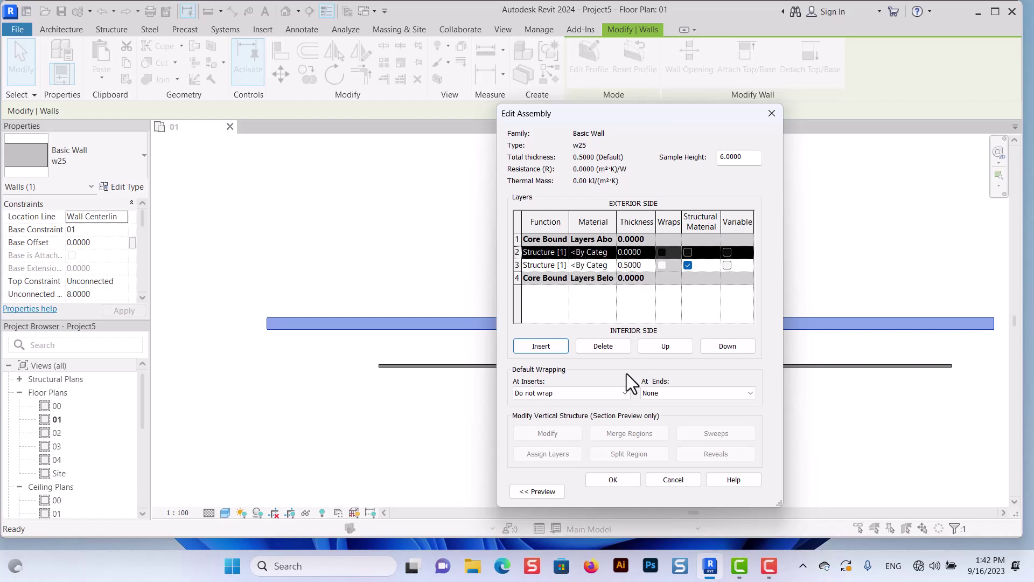
left_click(673, 345)
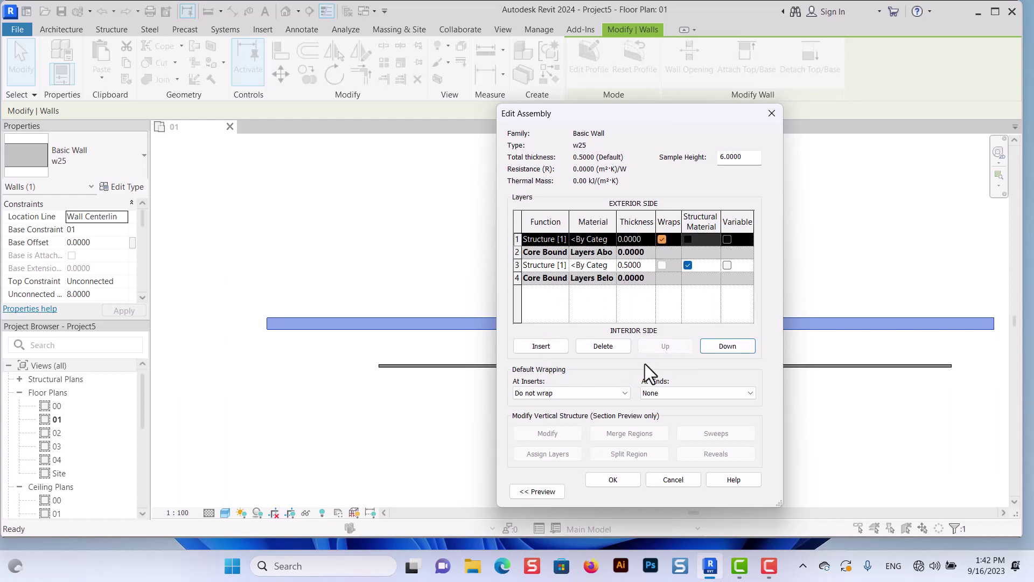
left_click(557, 240)
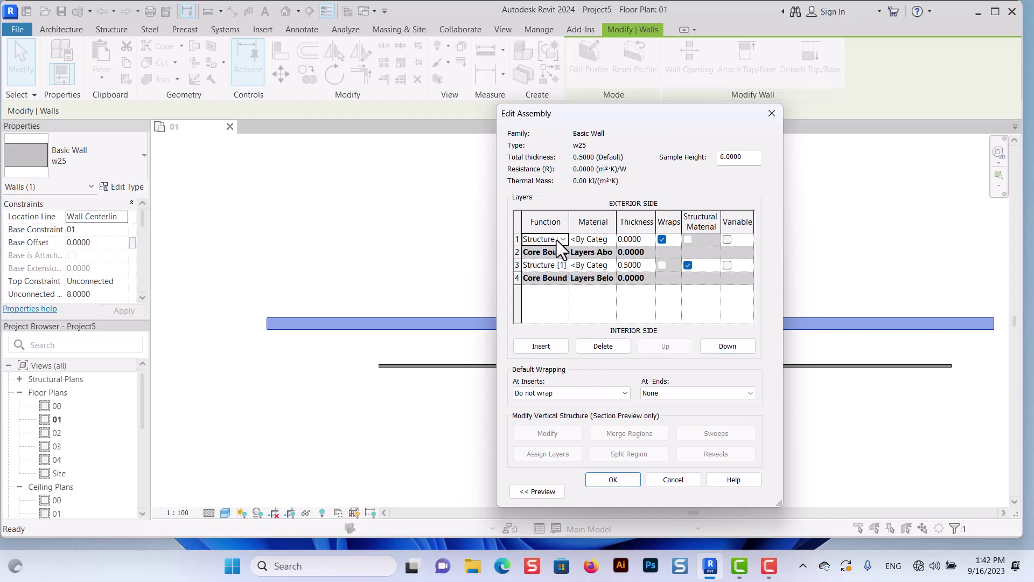
left_click(562, 240)
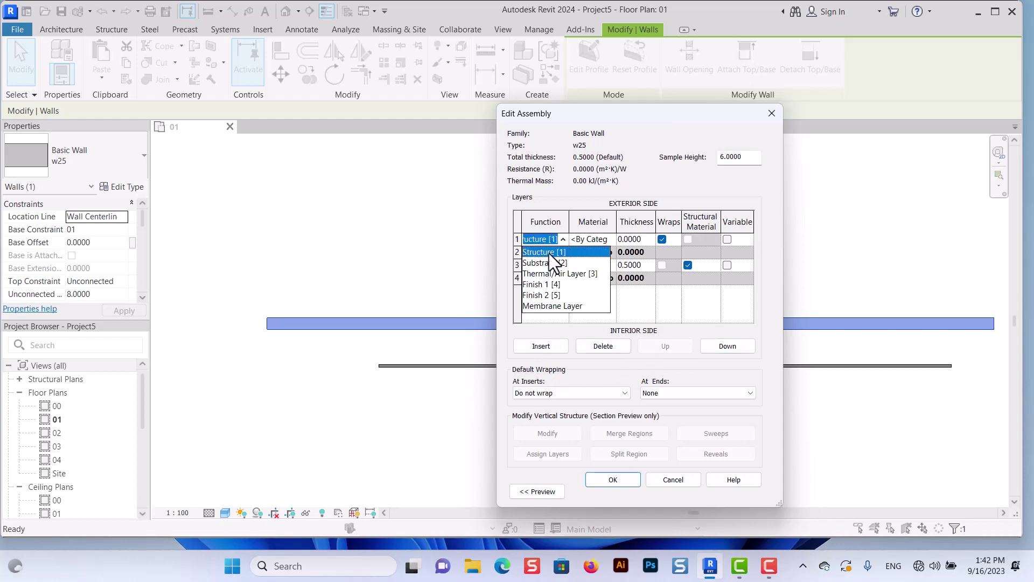
left_click(542, 283)
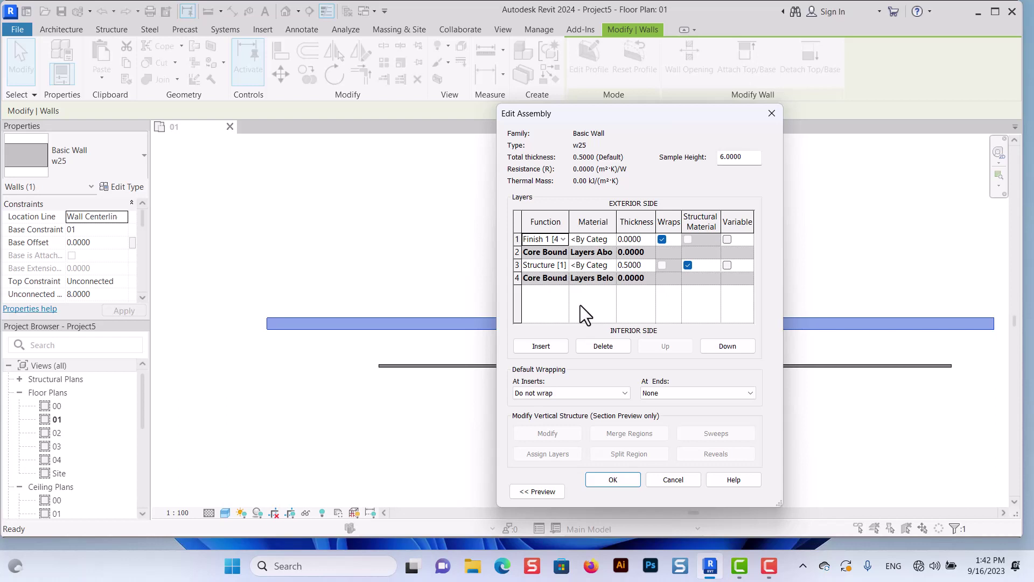
Step: Add another layer and move it to the bottom, below the core on the interior side
left_click(552, 344)
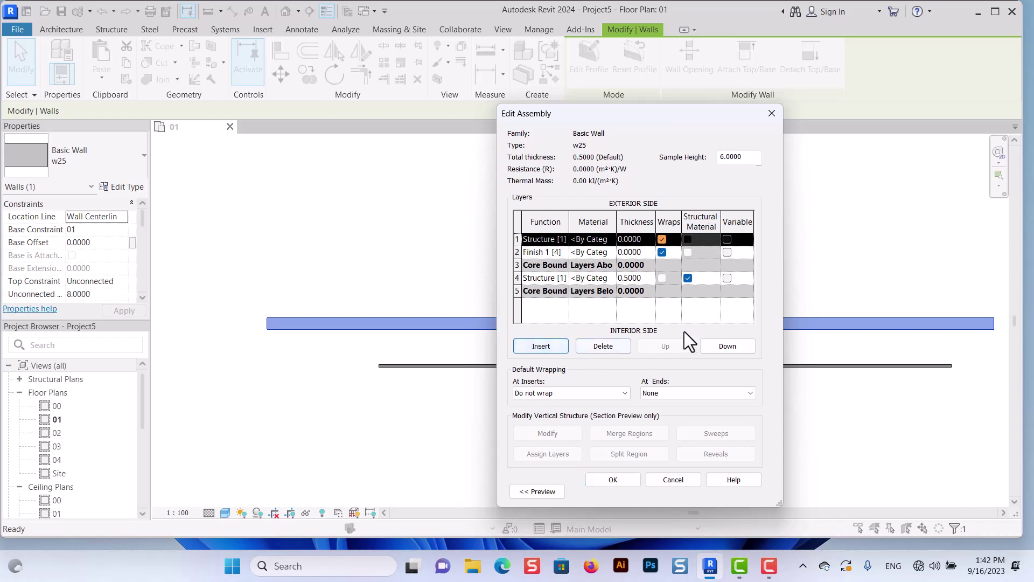
left_click(731, 350)
left_click(730, 350)
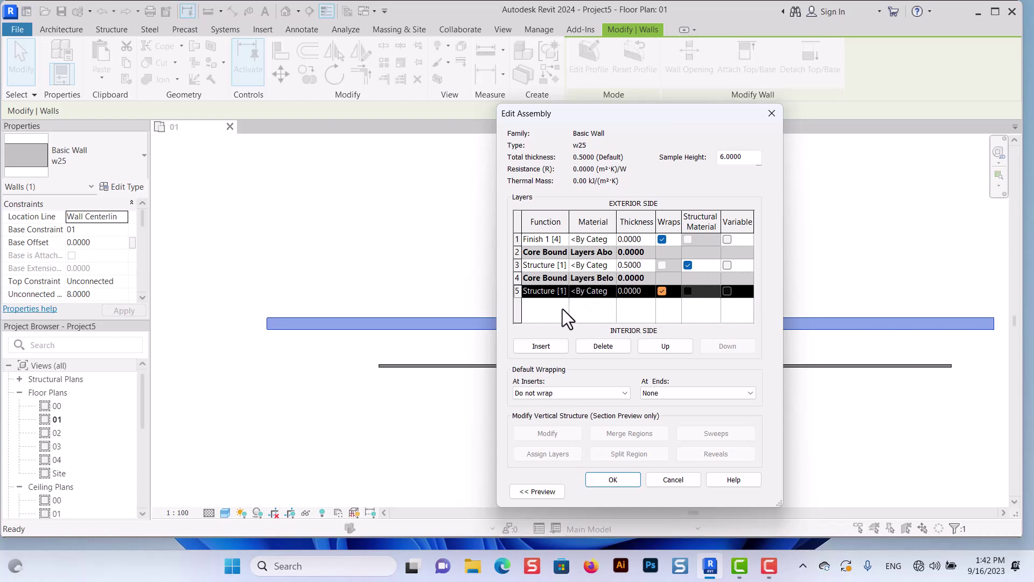
left_click(563, 290)
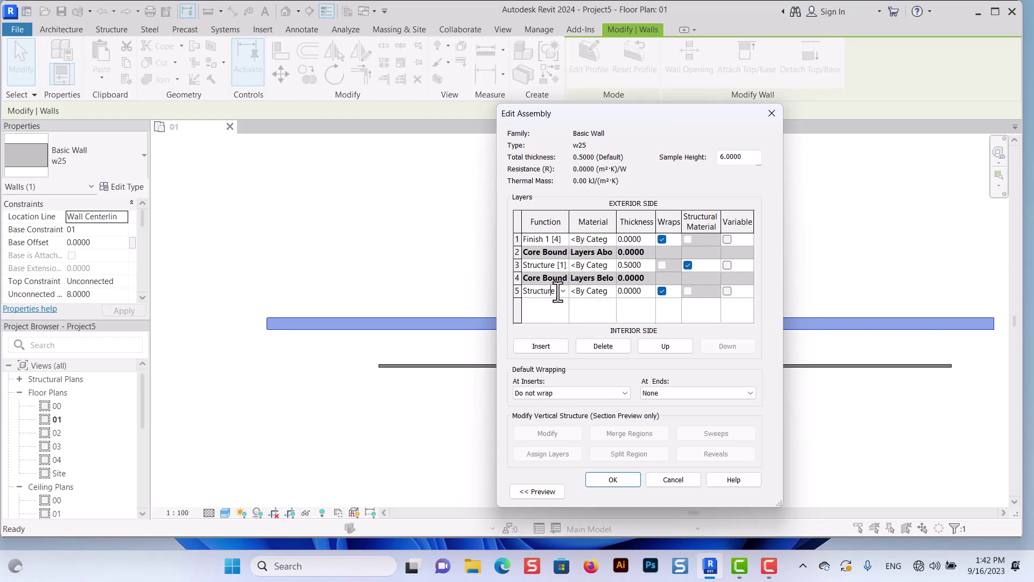
Step: Make the bottom layer Substrate [2], give it and the Finish 1 layer 0.05 thickness, and confirm
left_click(554, 314)
left_click(648, 239)
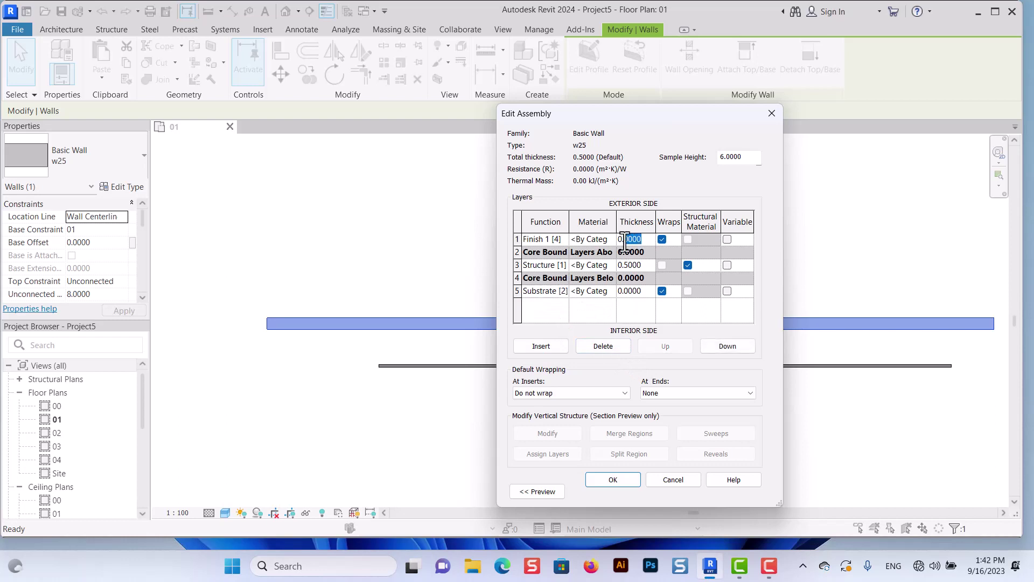
type(".05")
key("Return")
left_click(641, 291)
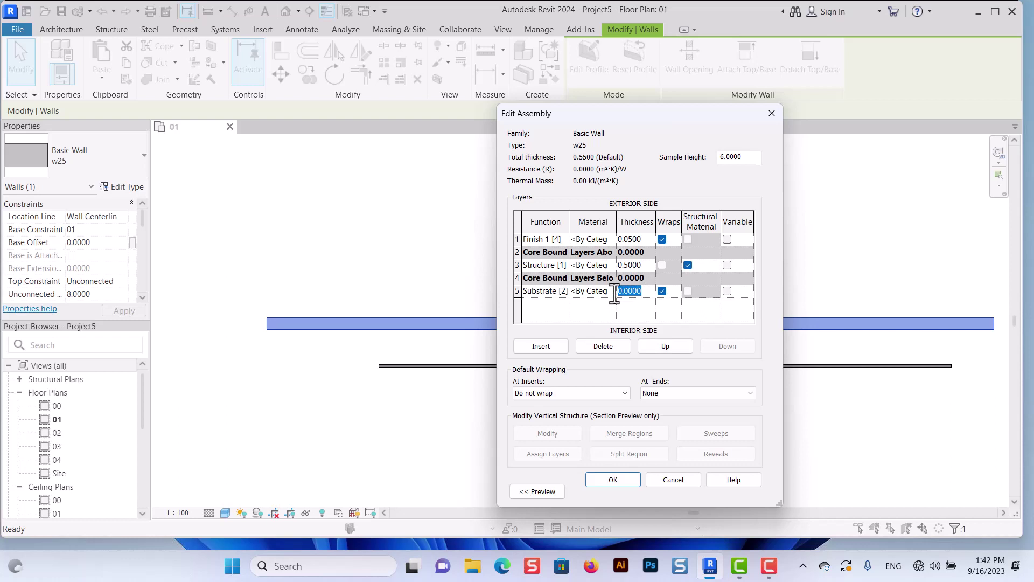
type(".05")
left_click(622, 479)
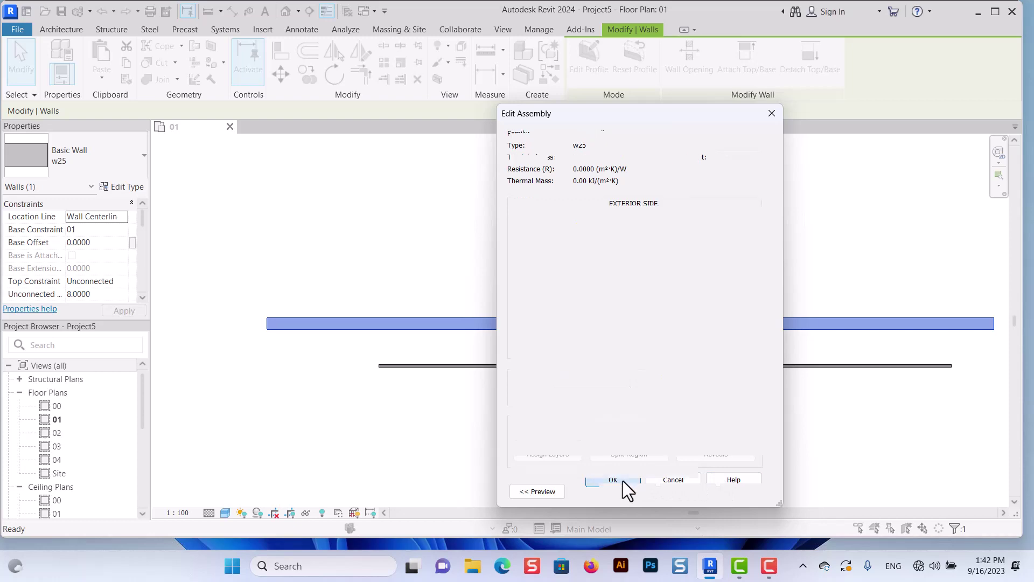
left_click(739, 492)
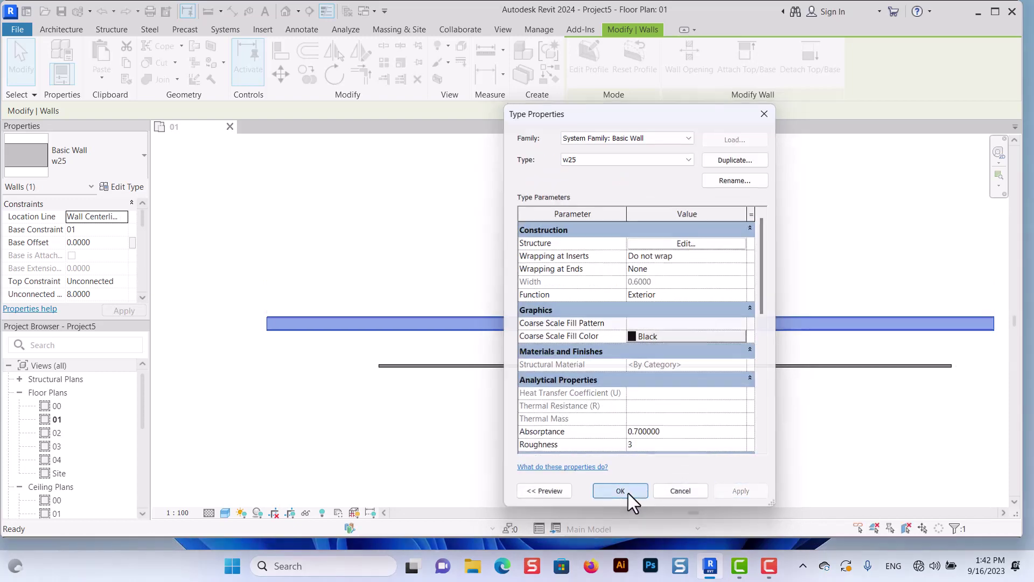
Step: Close type properties and check the thickened w25 wall in the plan
left_click(620, 491)
left_click(525, 350)
scroll(502, 329, "up", 3)
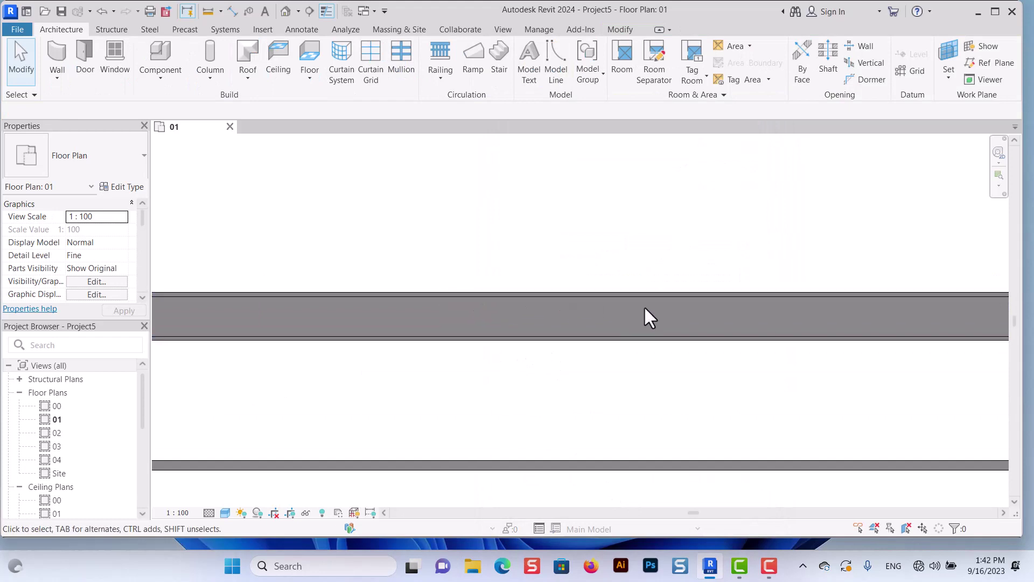
left_click(562, 319)
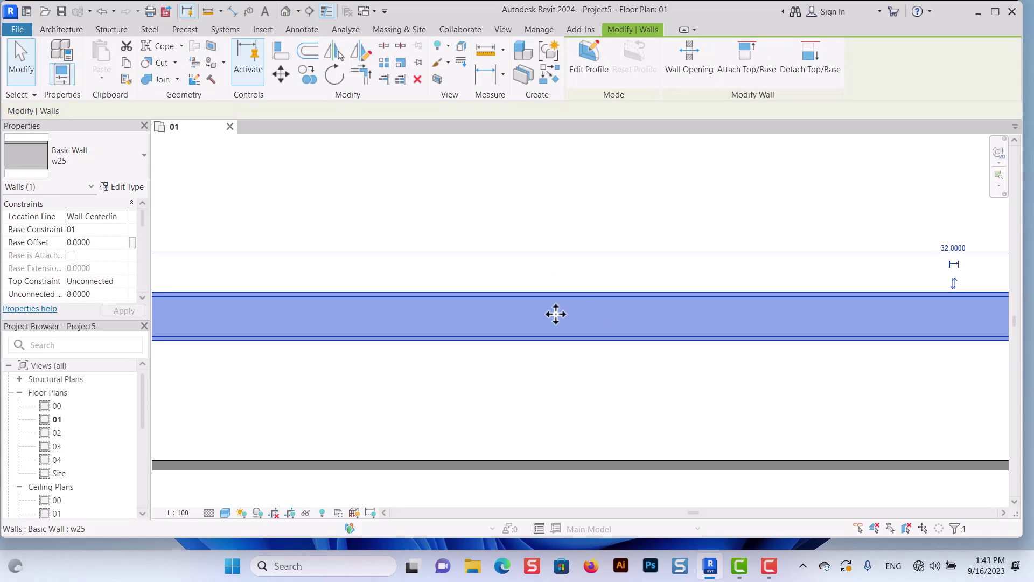
Step: Select the lower Basic Wall w12 in floor plan 01
left_click(555, 371)
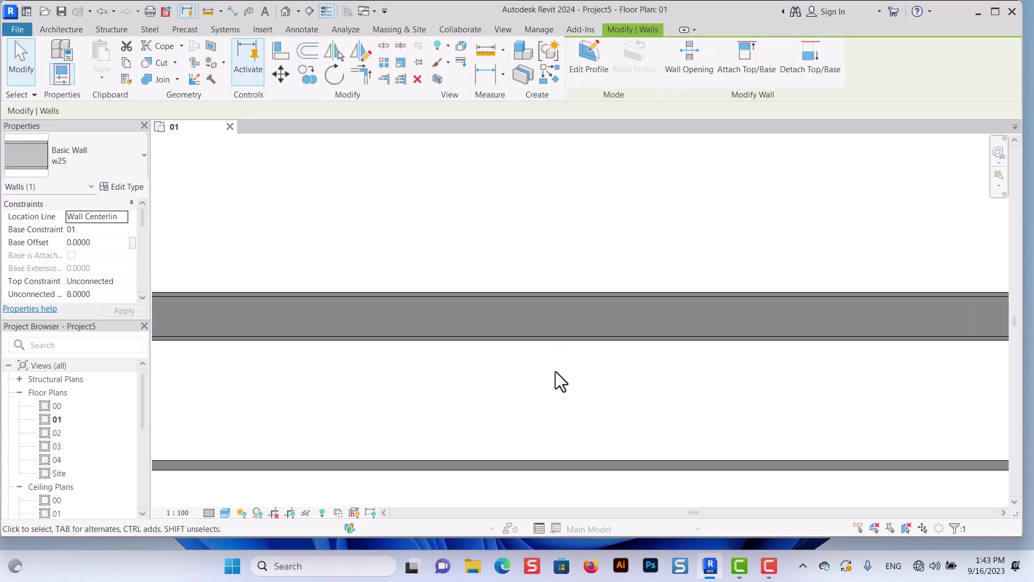
scroll(481, 422, "down", 3)
scroll(346, 412, "up", 1)
scroll(525, 424, "up", 1)
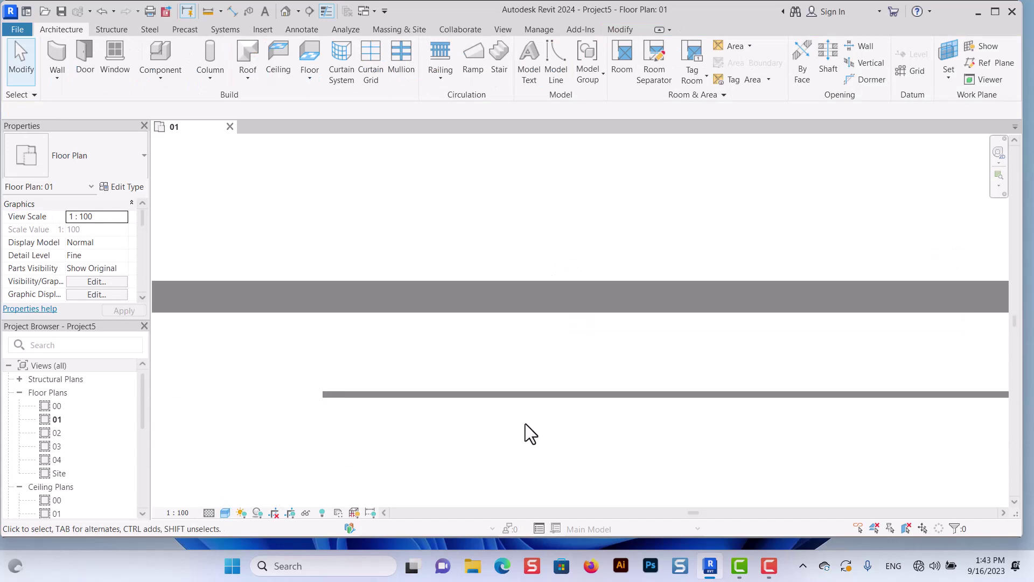
scroll(525, 424, "up", 1)
left_click(419, 397)
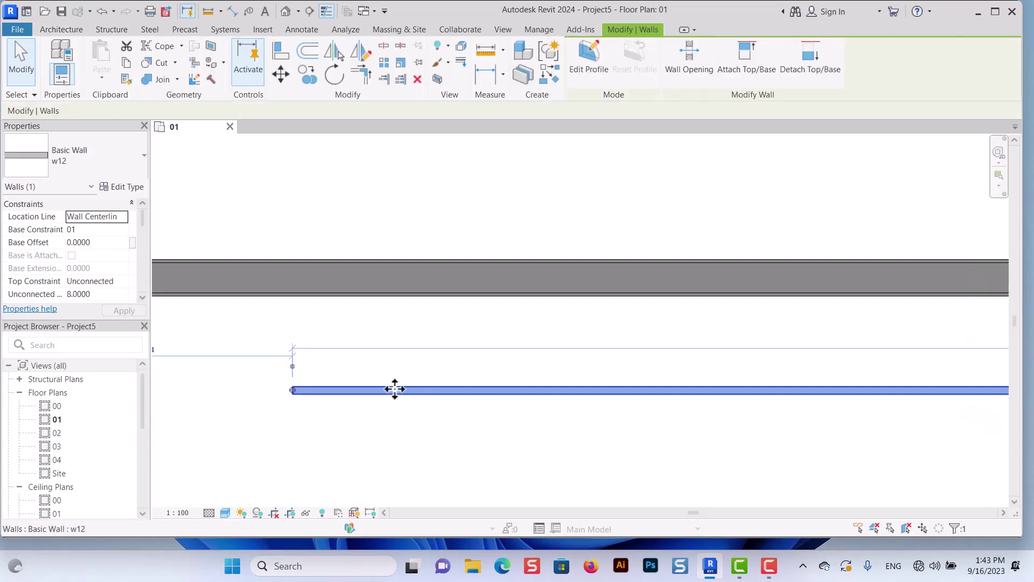
Step: Open the w12 type's Edit Assembly and add two layers on the exterior side of the core
left_click(137, 188)
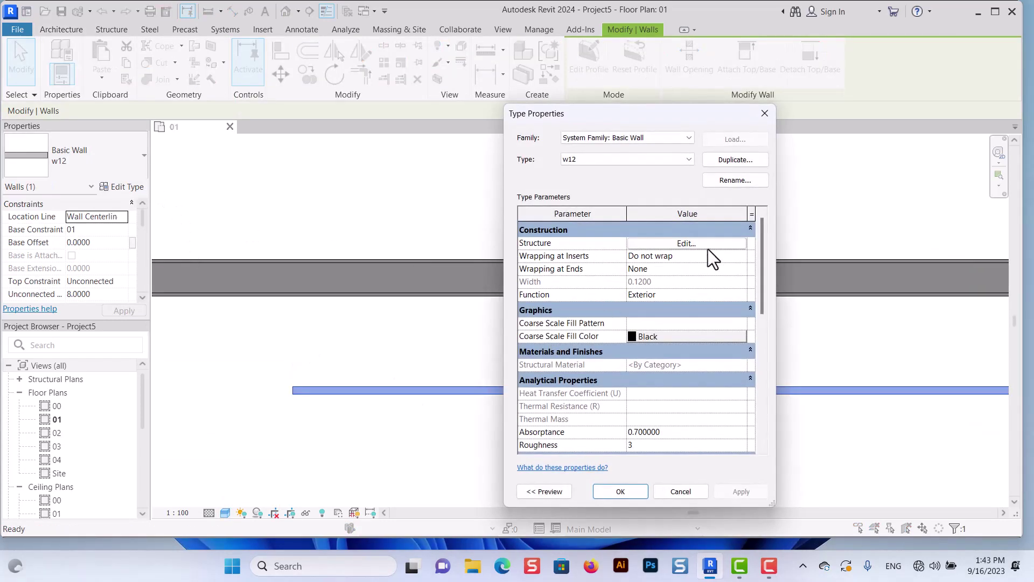
left_click(708, 245)
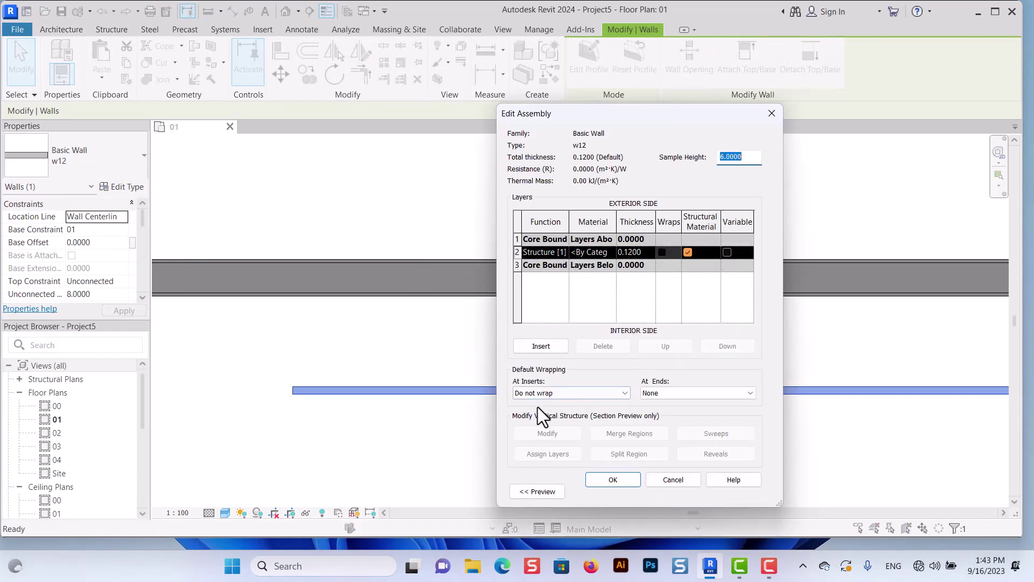
left_click(545, 345)
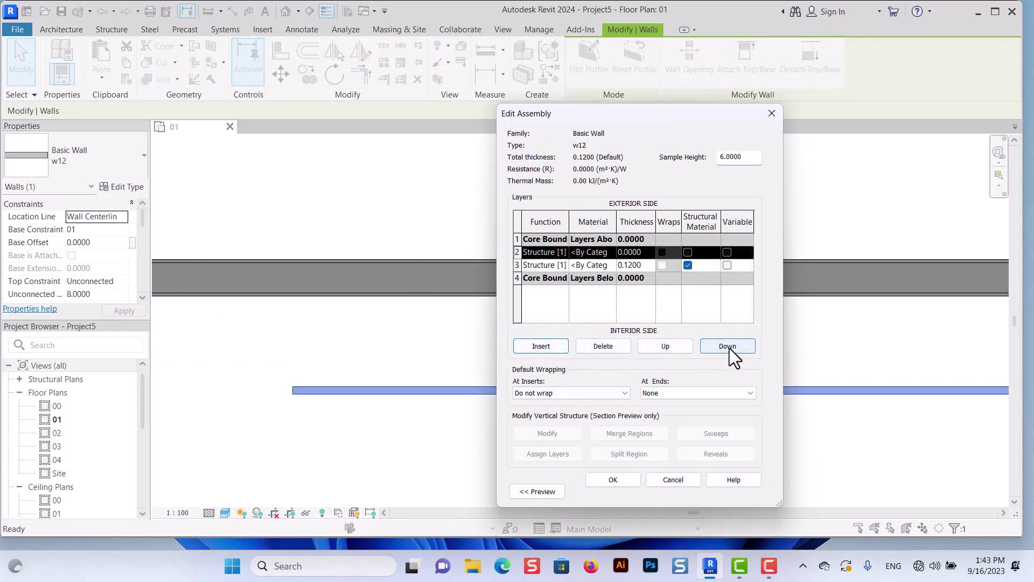
left_click(670, 347)
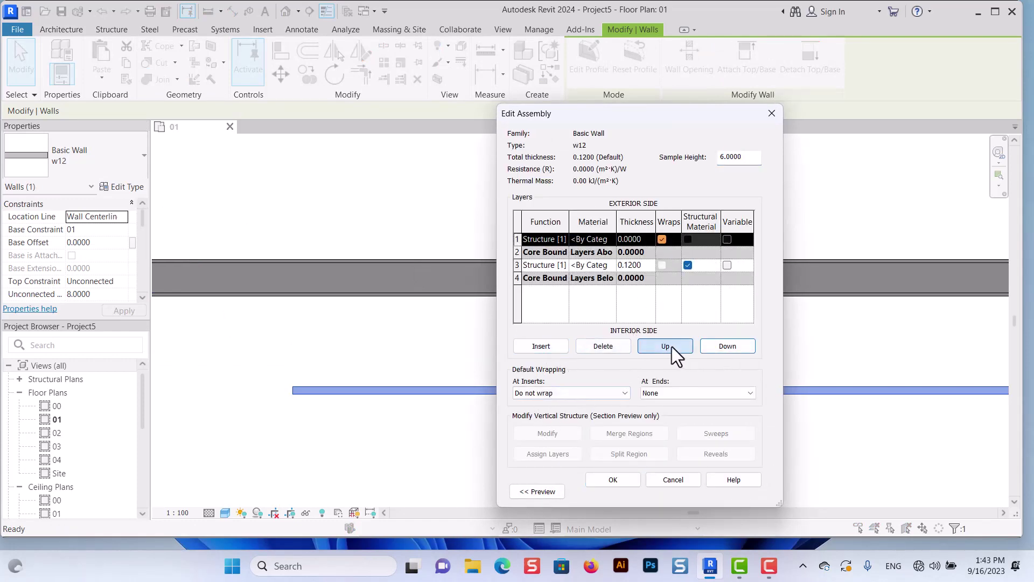
left_click(549, 346)
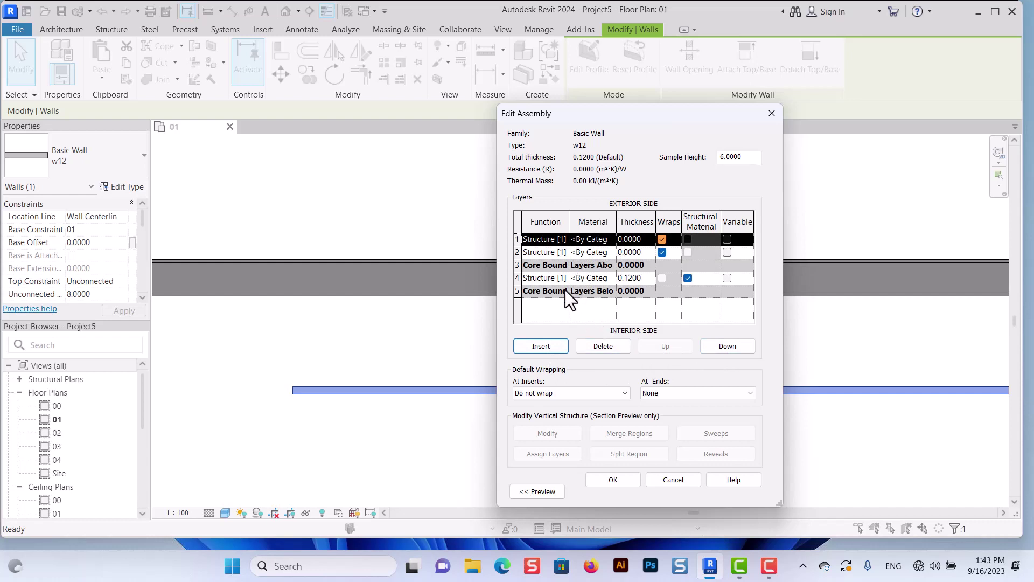
Step: Add two more layers and move them below the core on the interior side
left_click(545, 347)
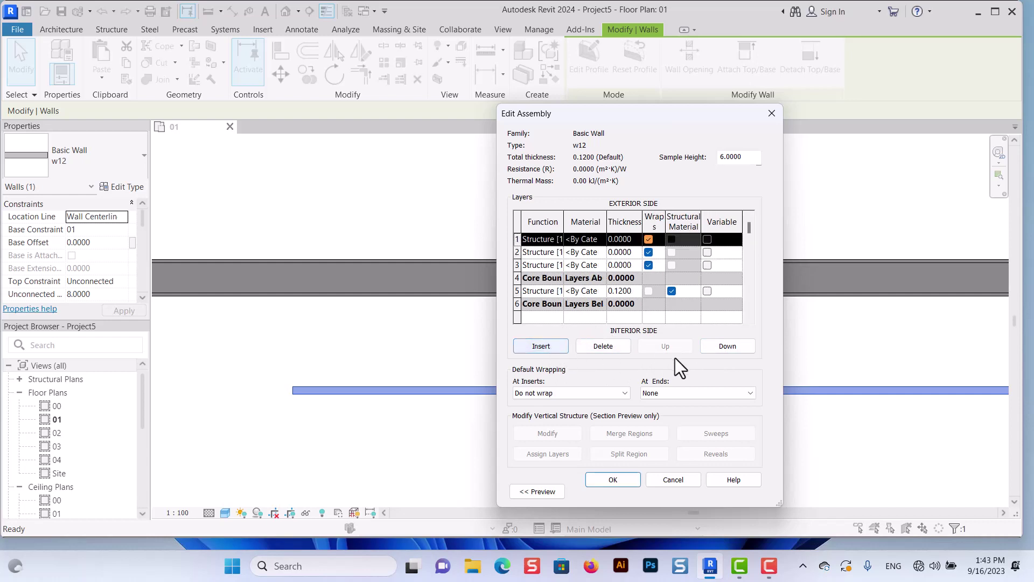
left_click(728, 347)
left_click(728, 348)
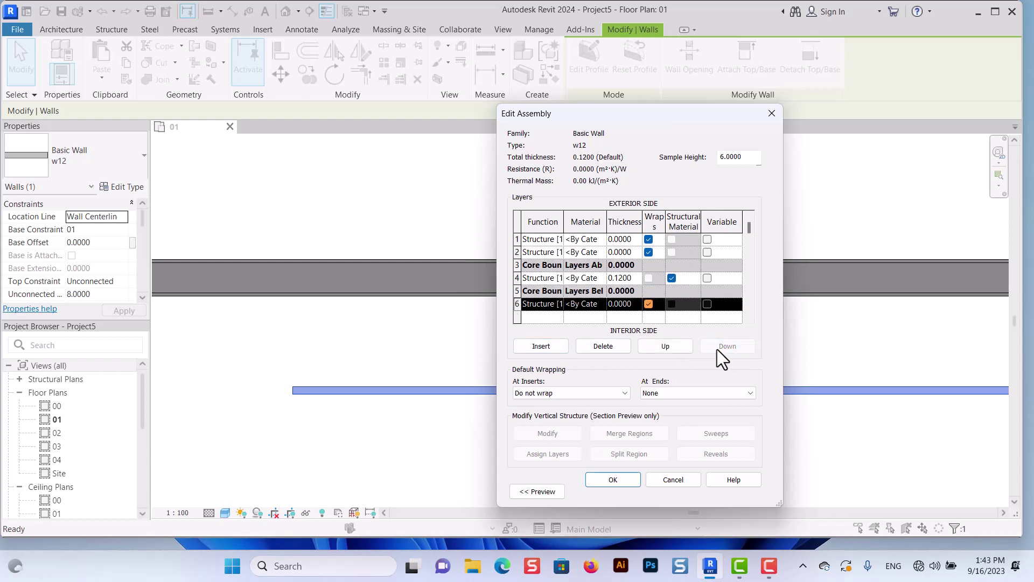
left_click(538, 348)
left_click(732, 344)
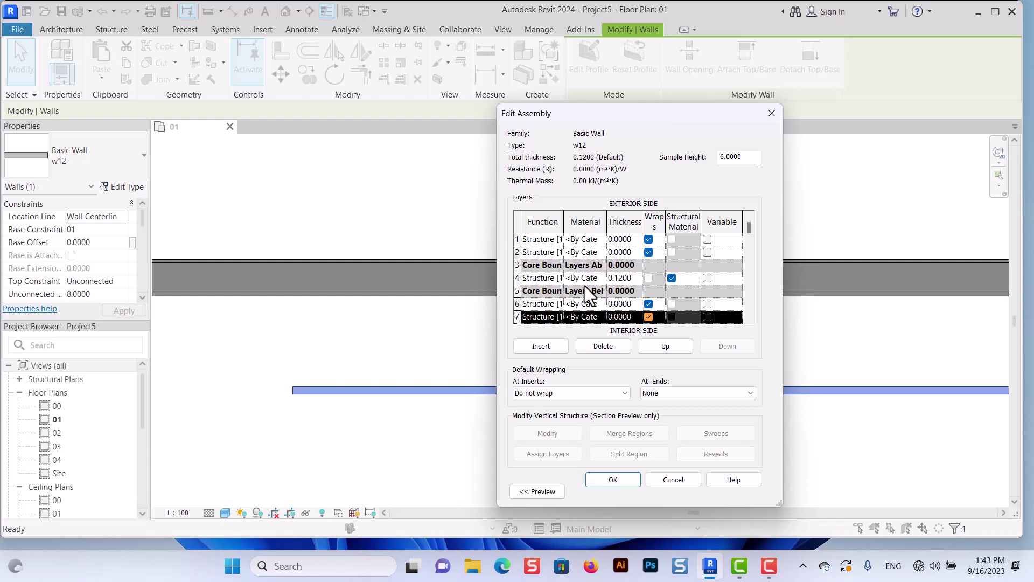
Step: Set layers 1 and 7 to Finish 2 [5] and layers 2 and 6 to Finish 1 [4]
left_click(557, 252)
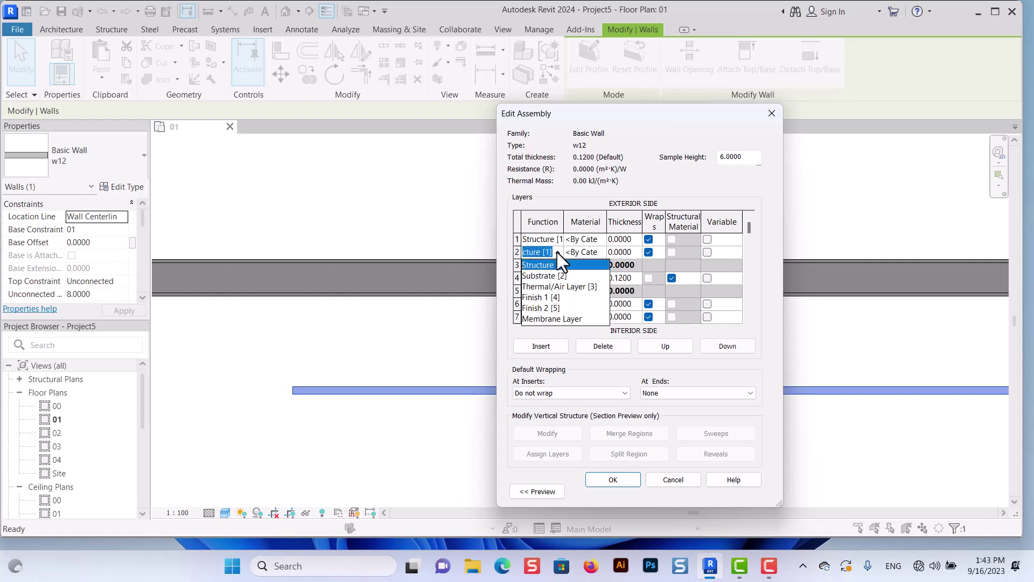
left_click(546, 295)
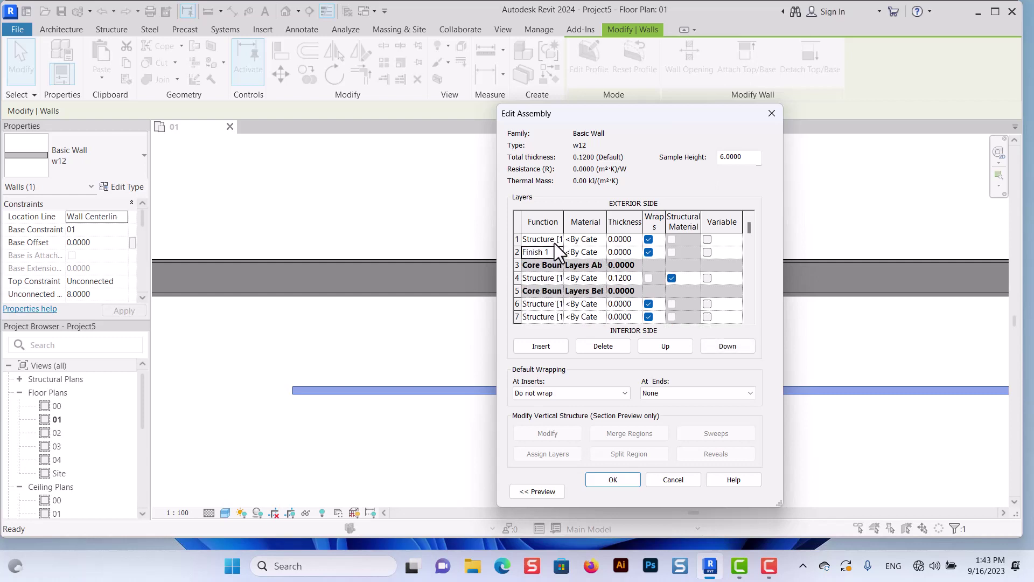
left_click(559, 241)
left_click(544, 298)
left_click(557, 304)
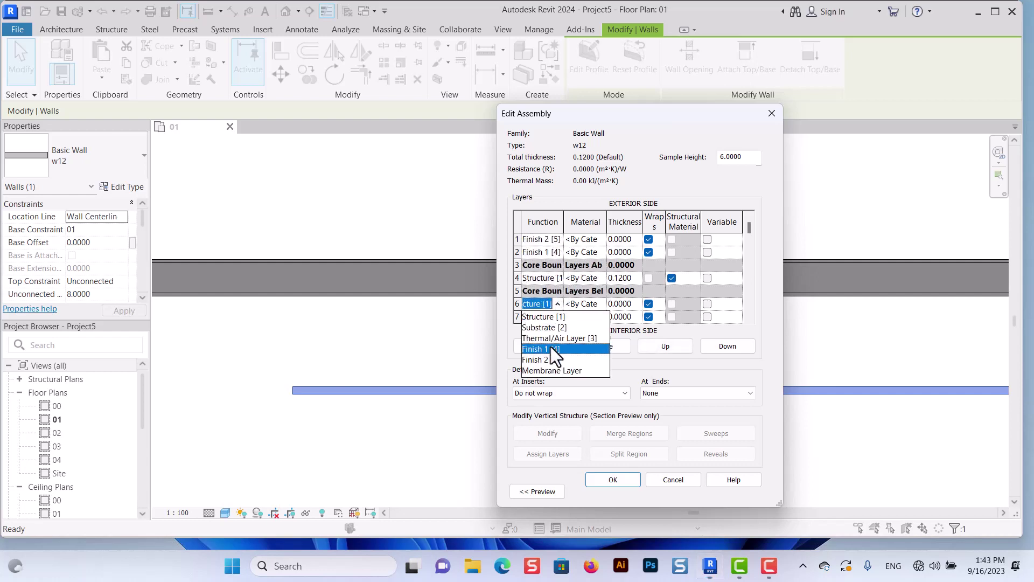
left_click(551, 348)
left_click(554, 319)
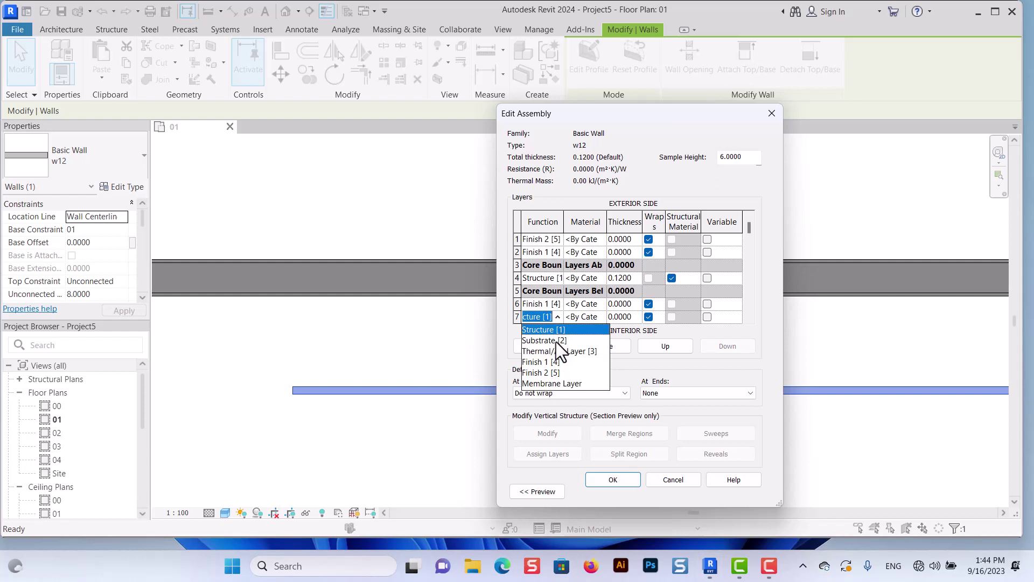
left_click(548, 372)
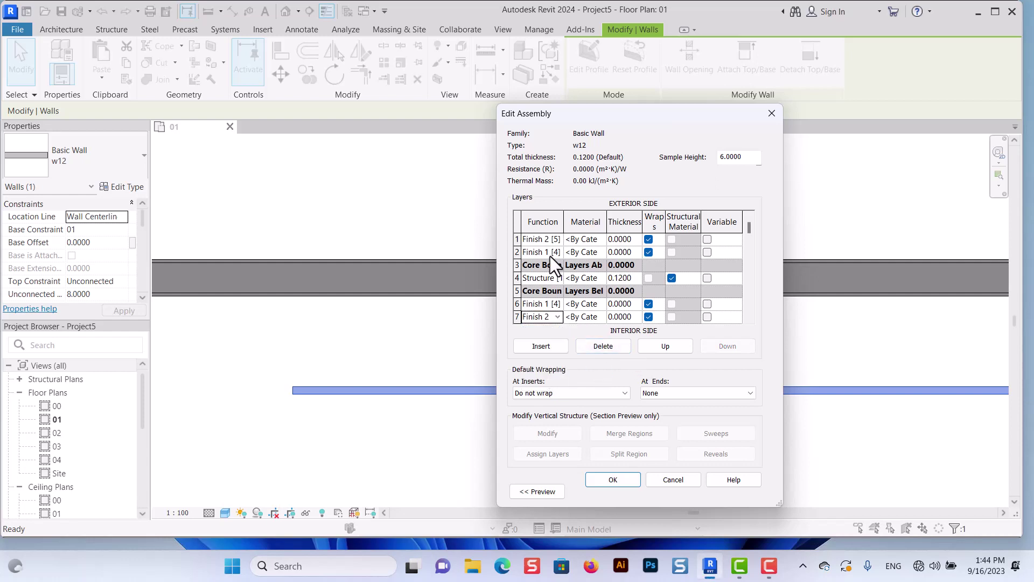
Step: Give the Finish 1 layers 0.02 and the Finish 2 layers 0.04 thickness on both faces
left_click(627, 251)
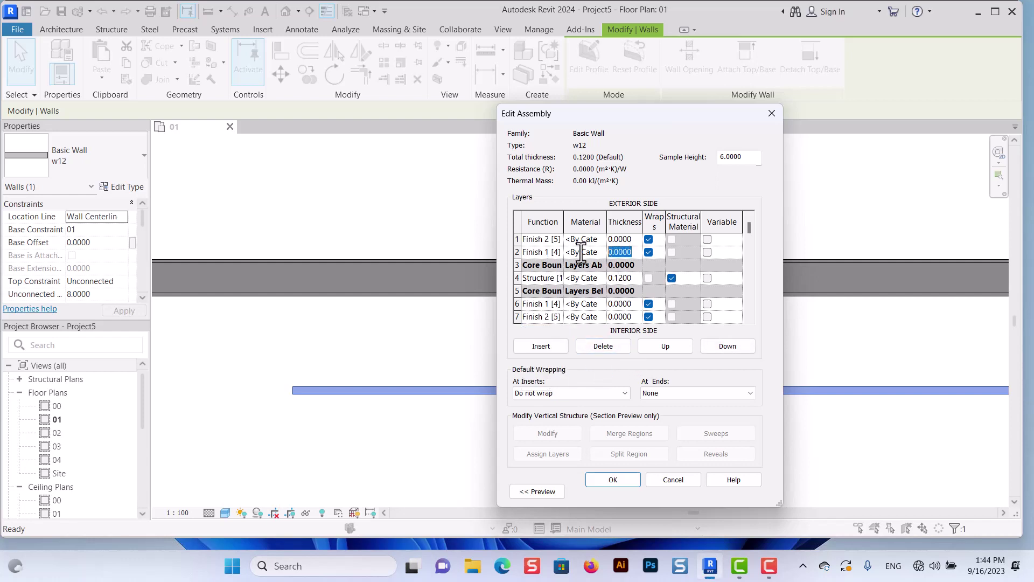
type(".02")
left_click(635, 239)
type(".0")
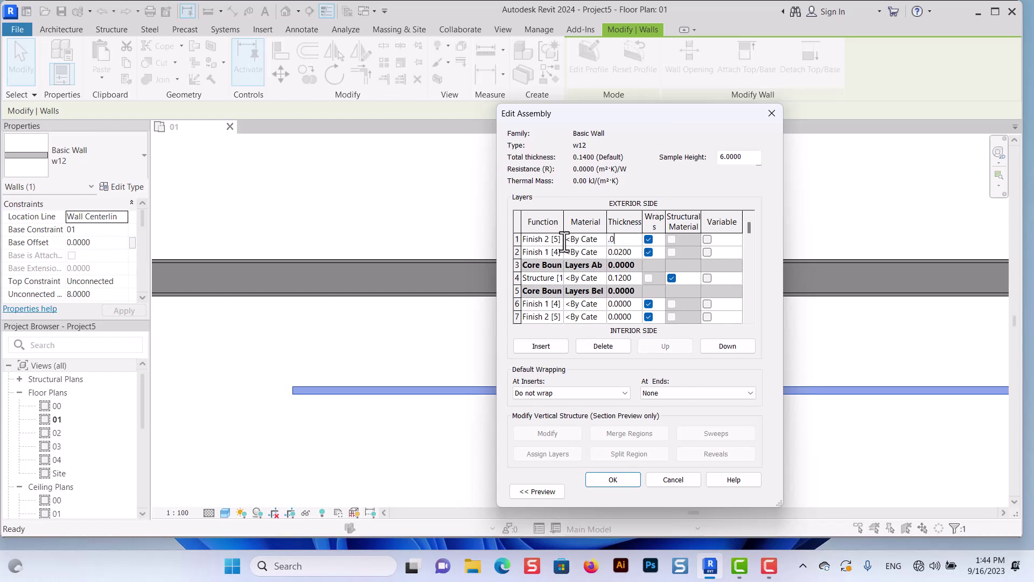
type("4")
left_click(625, 303)
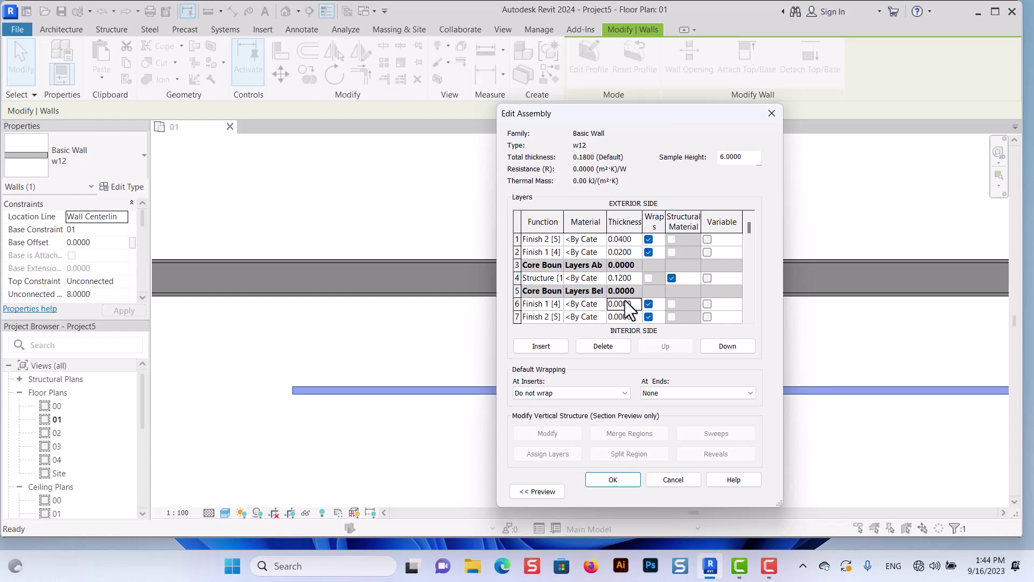
type(".02")
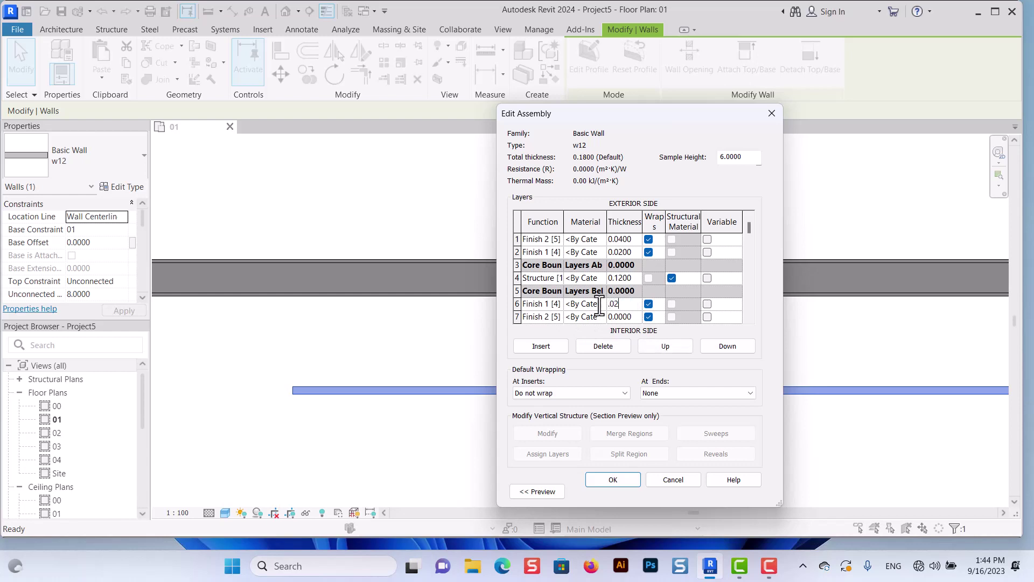
left_click(607, 320)
key("BackSpace")
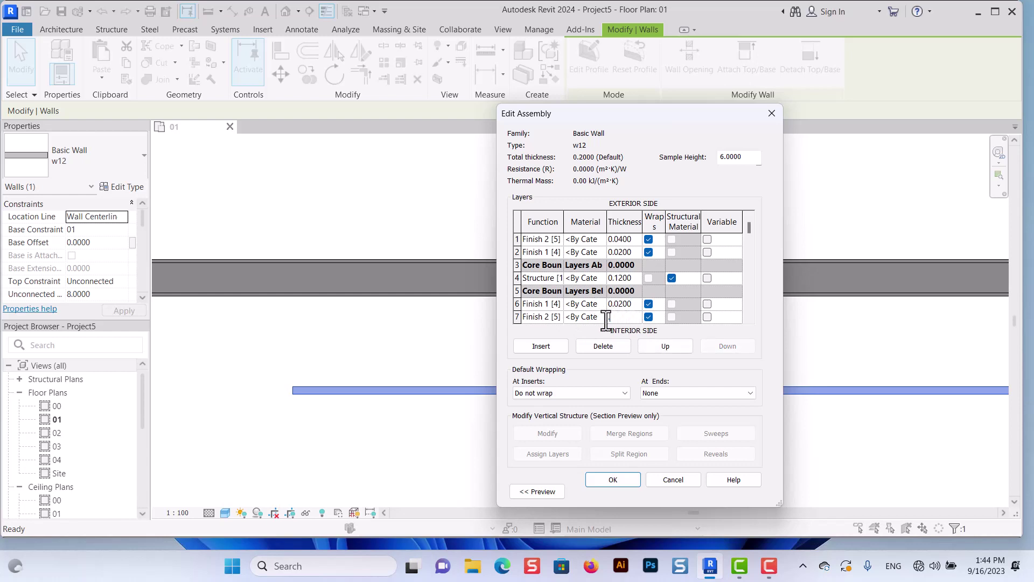
type(".04")
Step: Apply the w12 type changes and zoom in to check the layered lower wall in plan
left_click(725, 489)
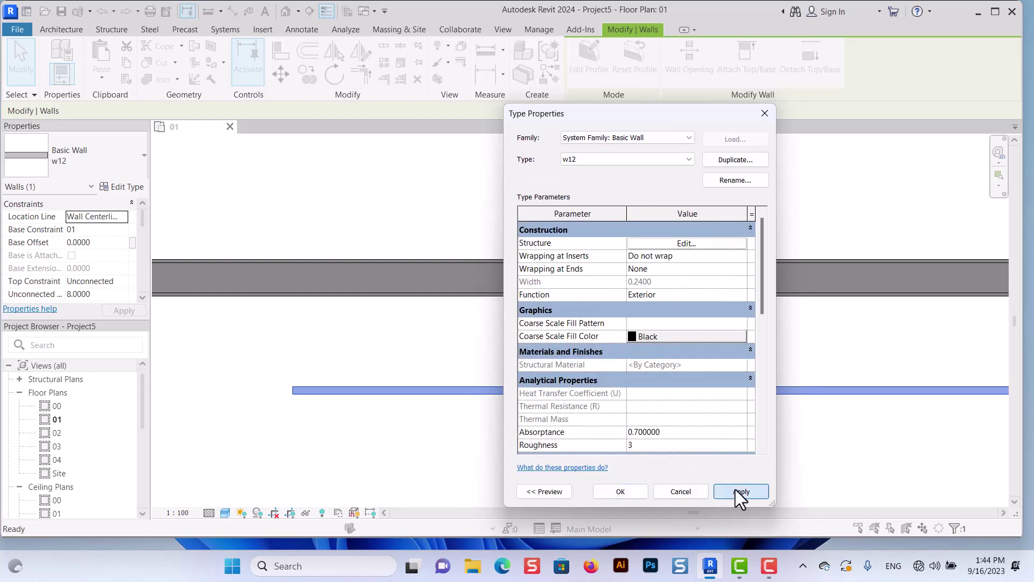
left_click(622, 490)
scroll(491, 397, "up", 3)
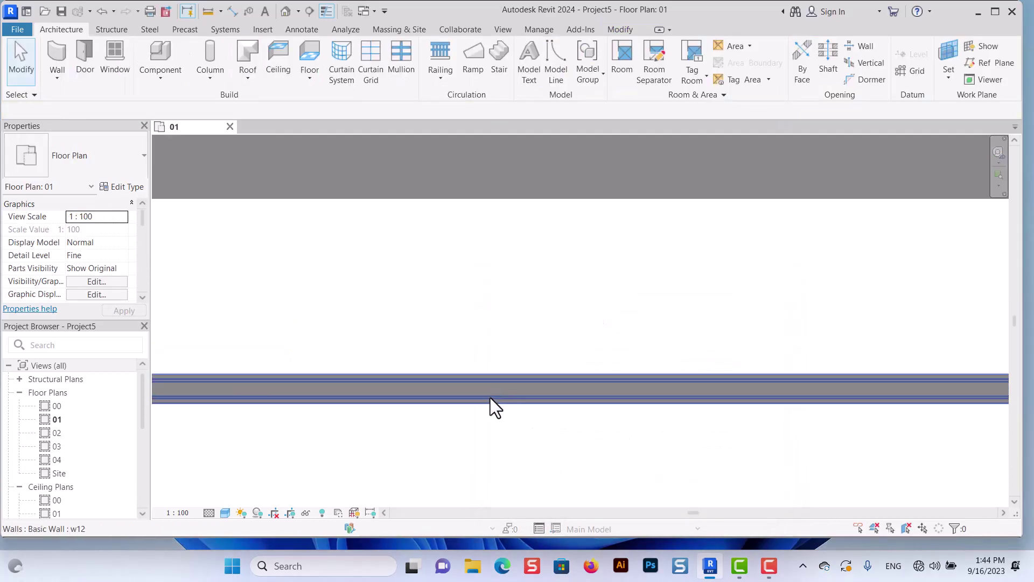
scroll(517, 366, "up", 2)
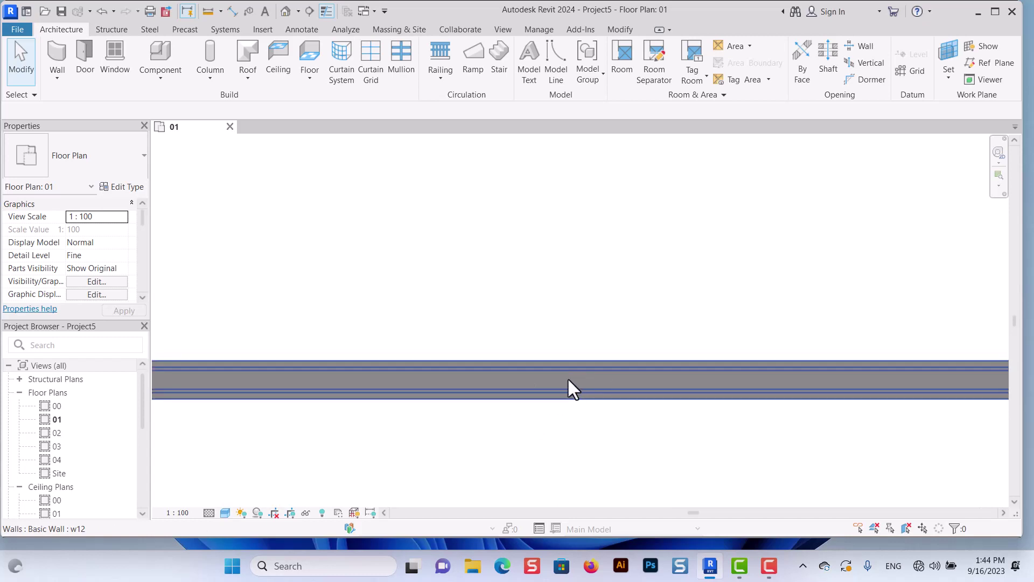
scroll(567, 377, "down", 2)
scroll(567, 390, "down", 2)
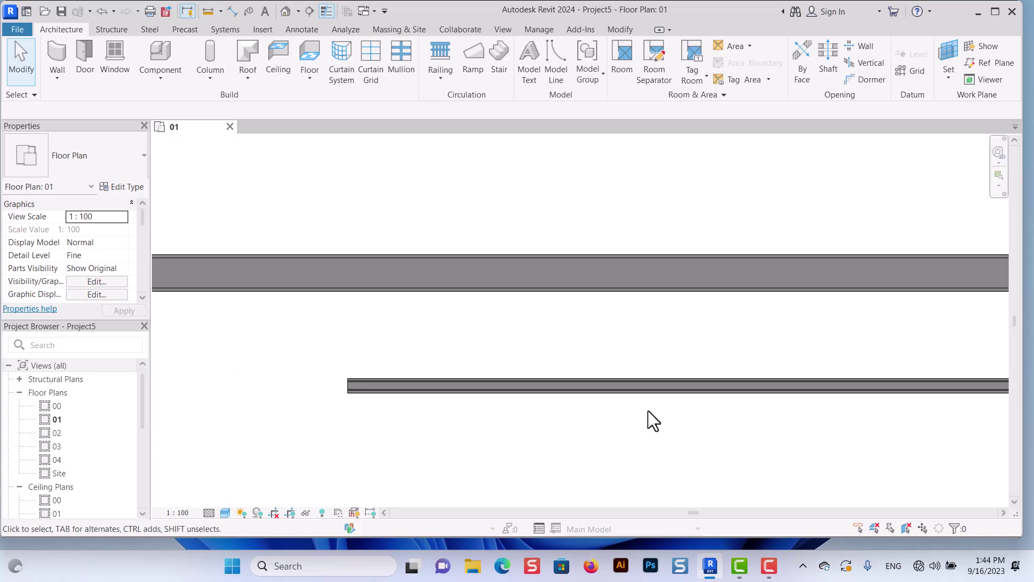